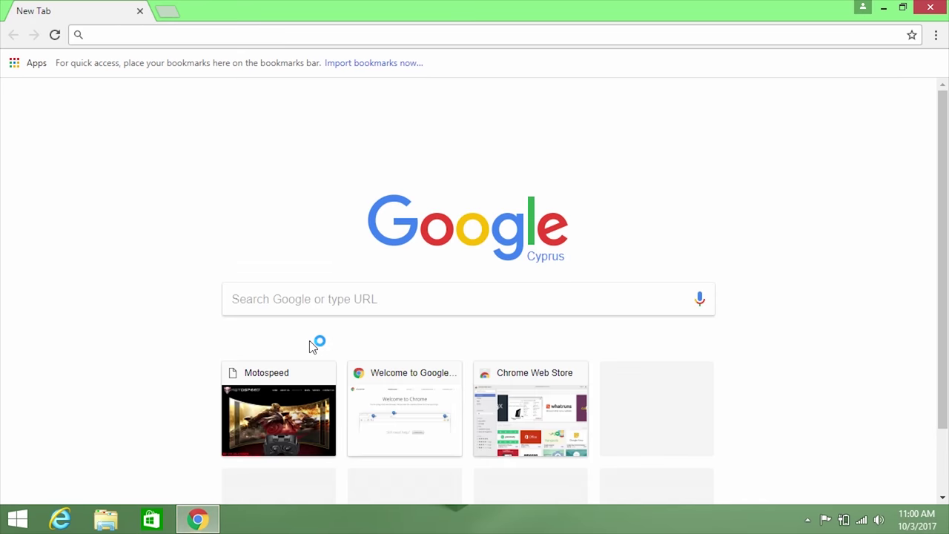
Go to the Motospeed website and download the V30 driver
text(mo)
key(Return)
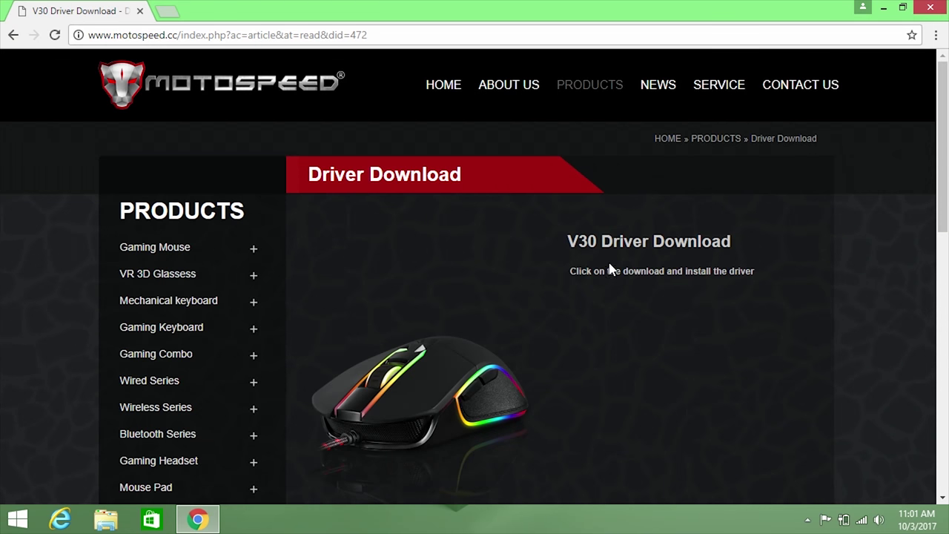
click(615, 276)
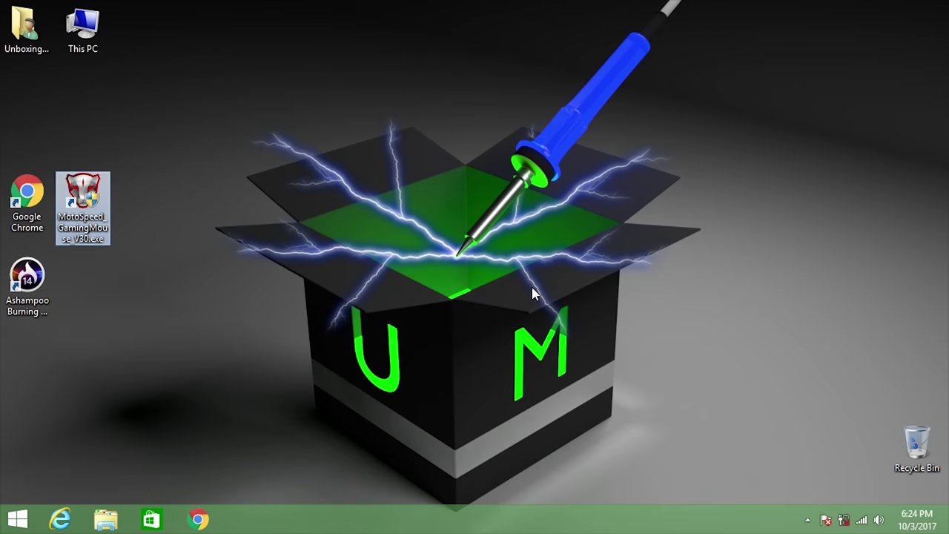
Launch the MotoSpeed V30 gaming mouse settings software from its desktop shortcut
click(806, 521)
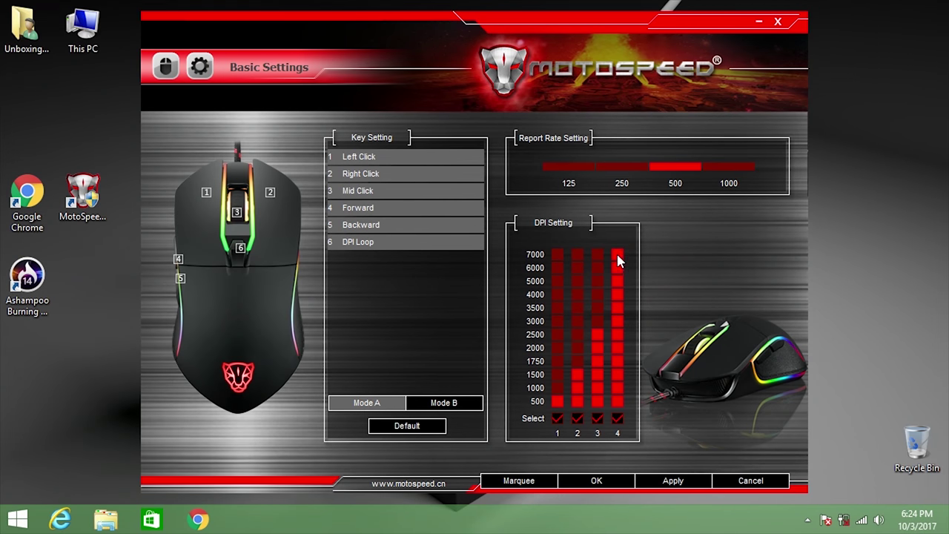
click(596, 307)
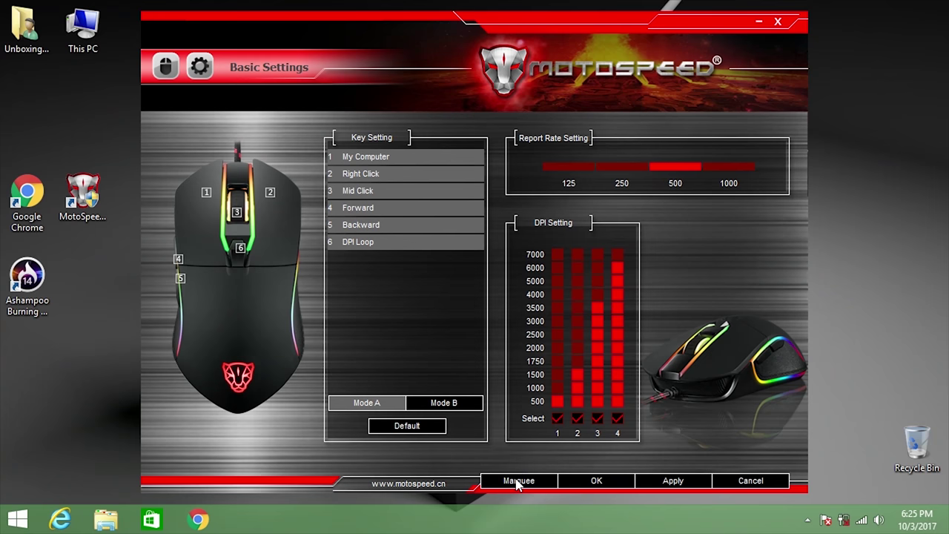
click(517, 481)
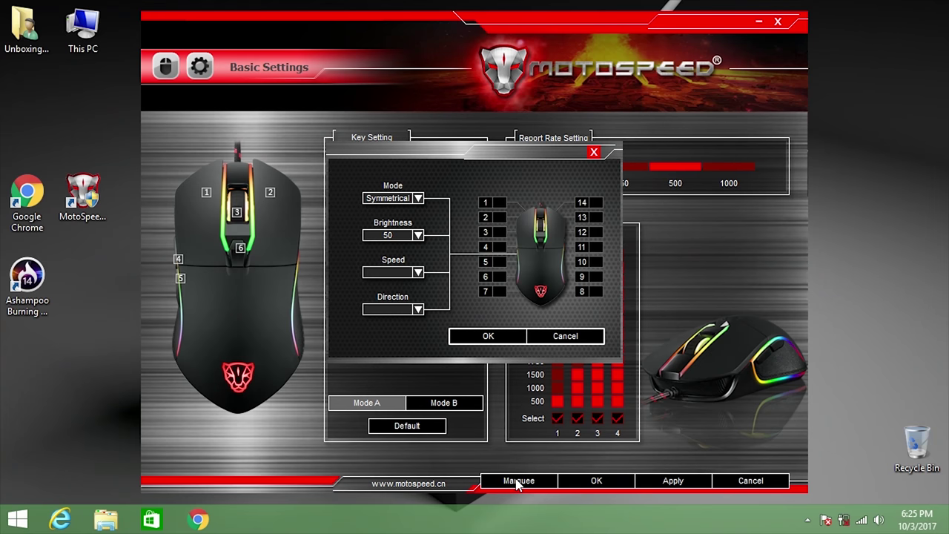
Switch the lighting to Static mode and colour LED slots 12, 13 and 14 yellow
click(418, 198)
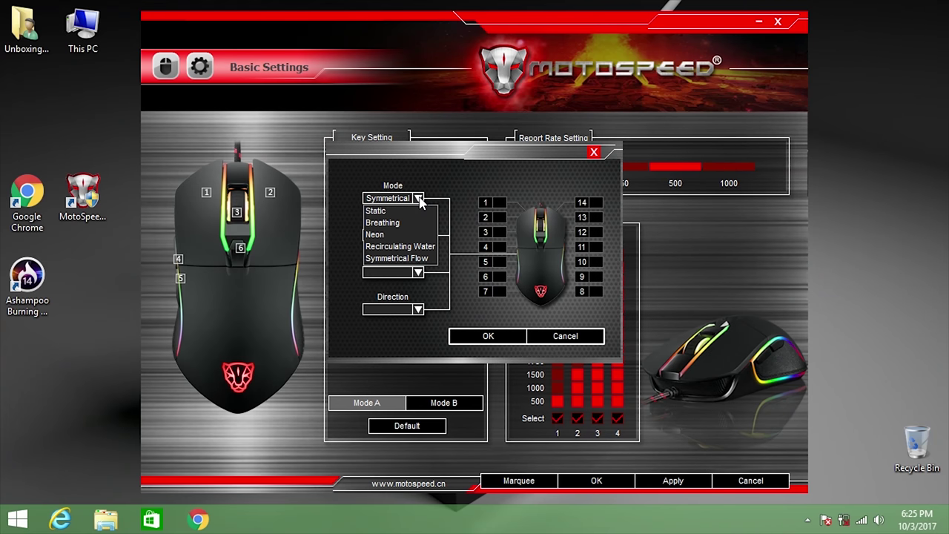
click(413, 212)
click(497, 219)
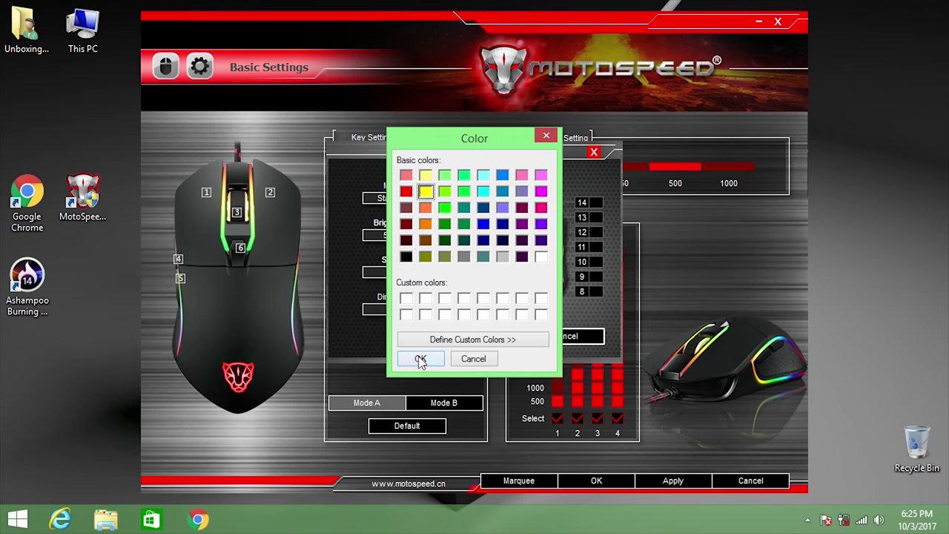
click(420, 359)
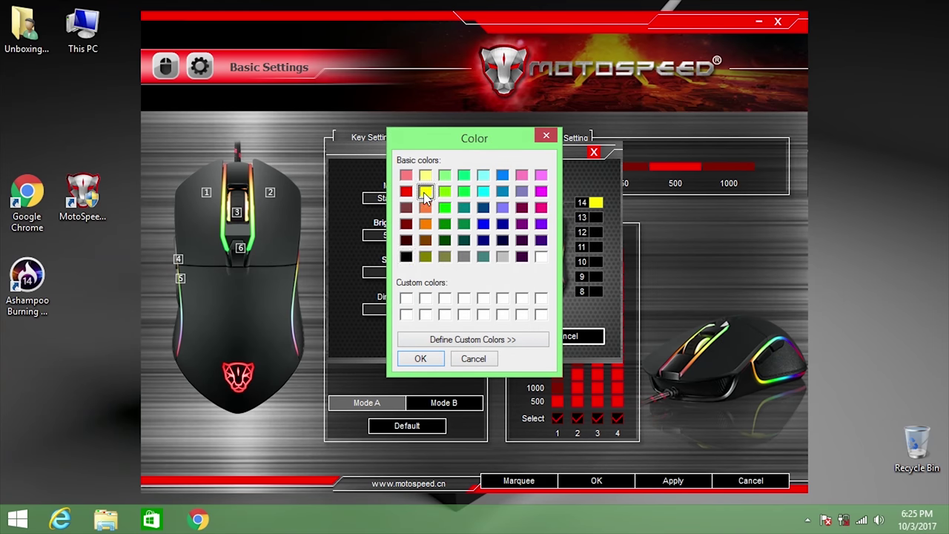
click(420, 358)
click(420, 358)
Colour LED slots 4, 5, 6 and 7 dark blue
click(421, 358)
click(483, 240)
click(420, 359)
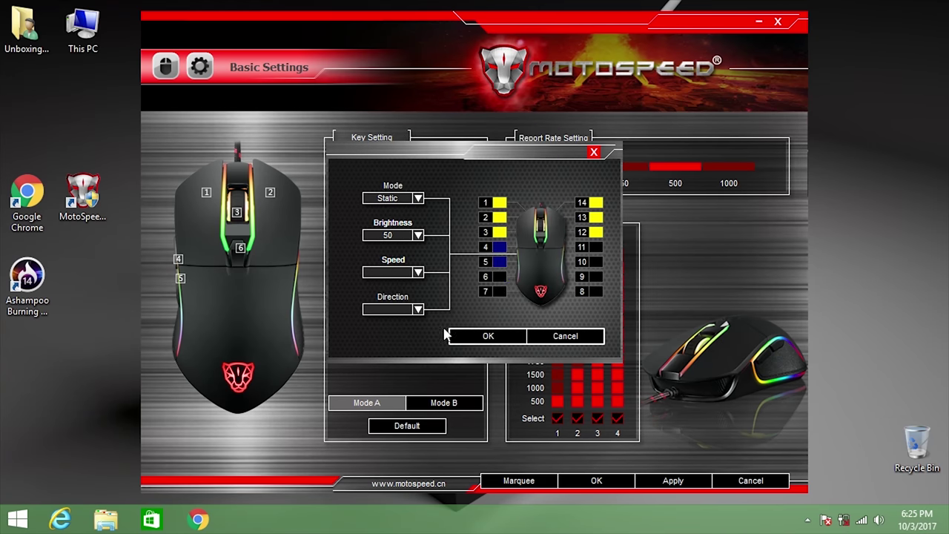
click(483, 239)
click(420, 359)
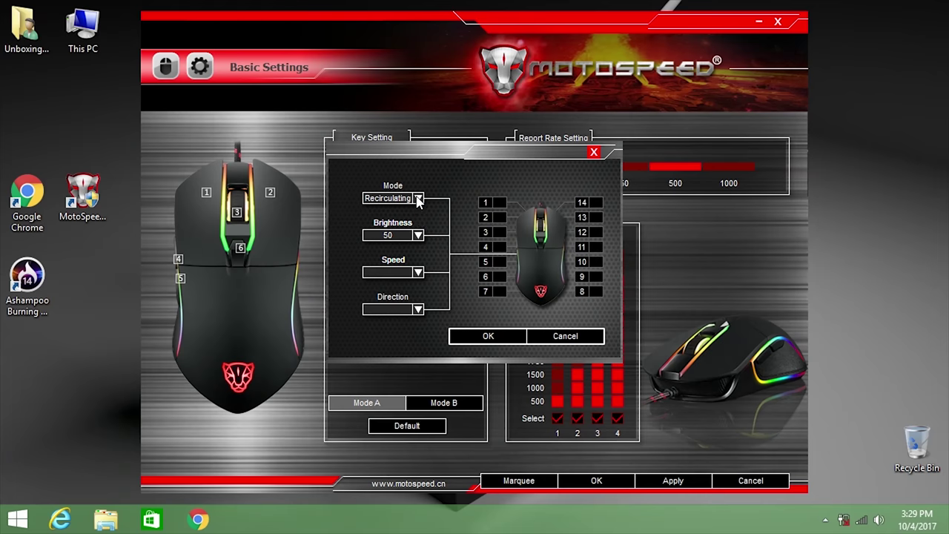
Review the brightness and speed levels, leaving brightness at 50 and speed unchanged
click(418, 235)
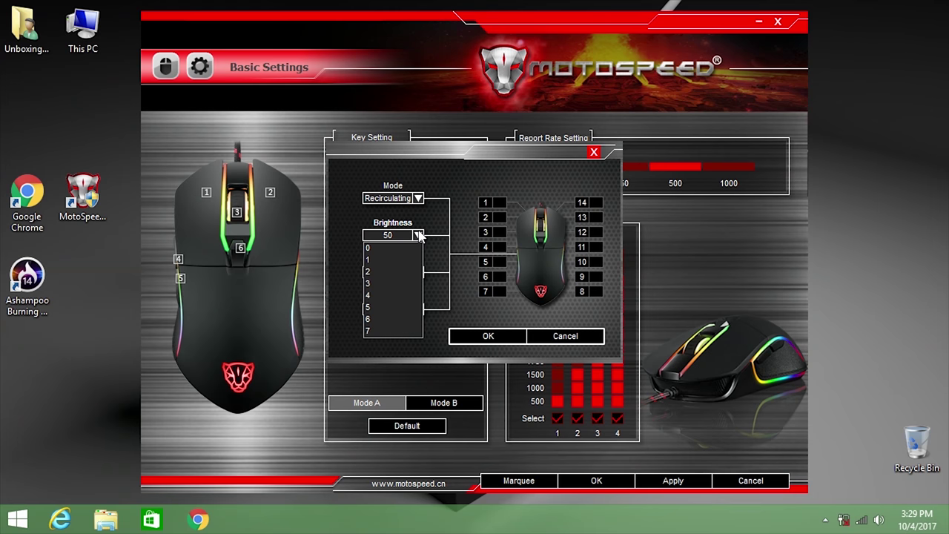
click(418, 235)
click(418, 273)
click(418, 273)
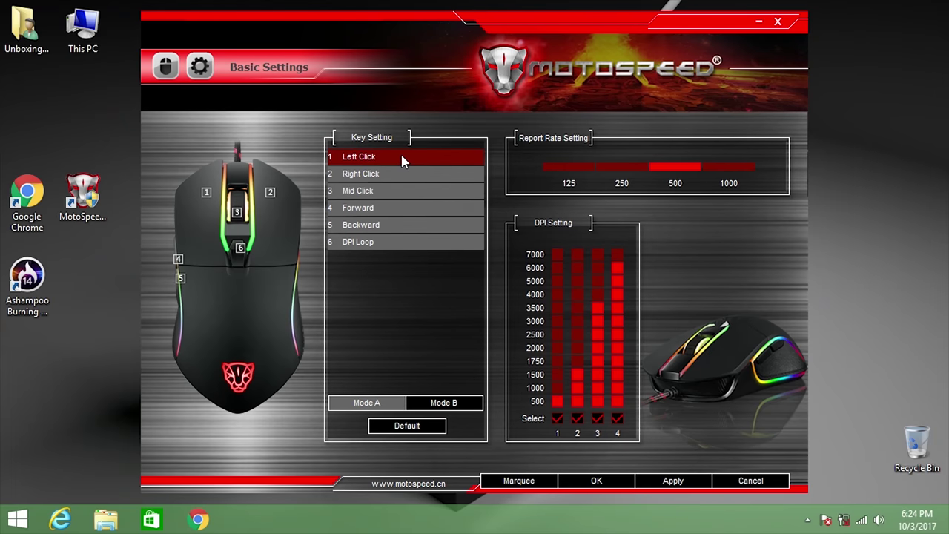
Remap button 1 to the Windows My Computer function, then check Mode B and return to Mode A
click(404, 162)
click(385, 266)
click(432, 242)
click(390, 290)
click(495, 337)
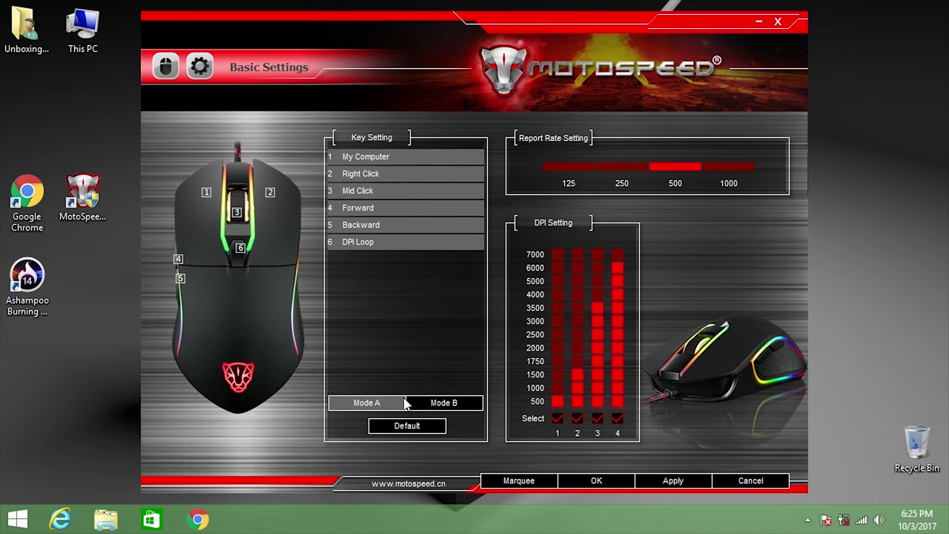
click(445, 408)
click(383, 408)
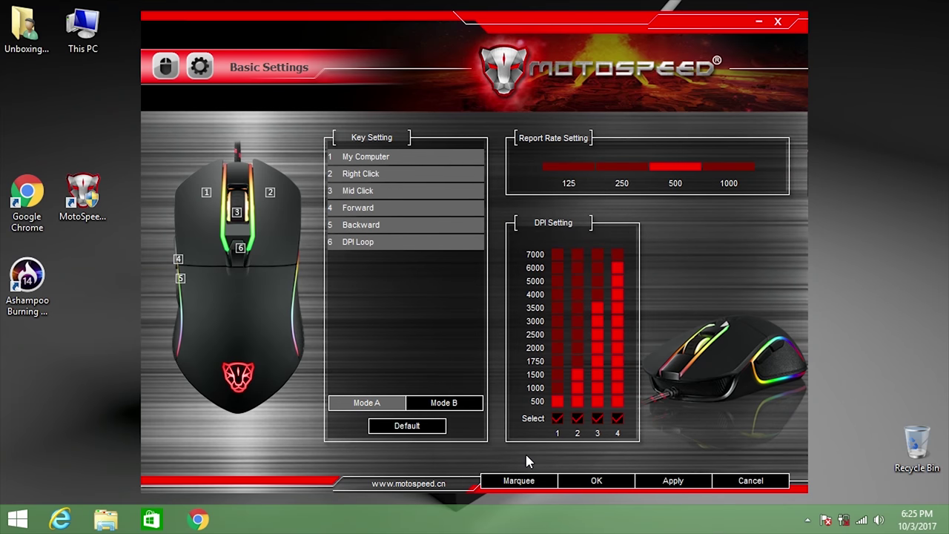